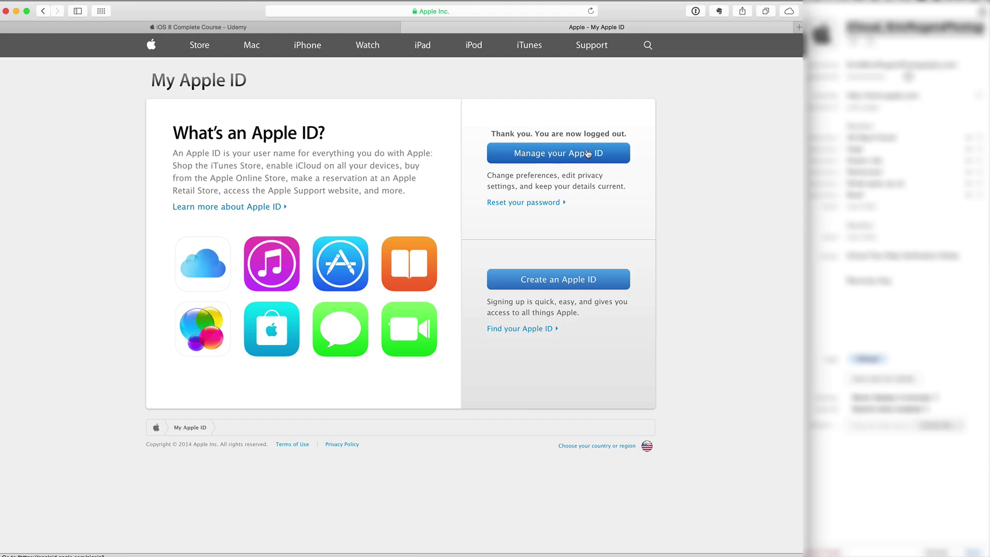
- Sign in to Manage your Apple ID with the account password to reach the Name, ID and Email page
{"action": "left_click", "coordinate": [509, 10]}
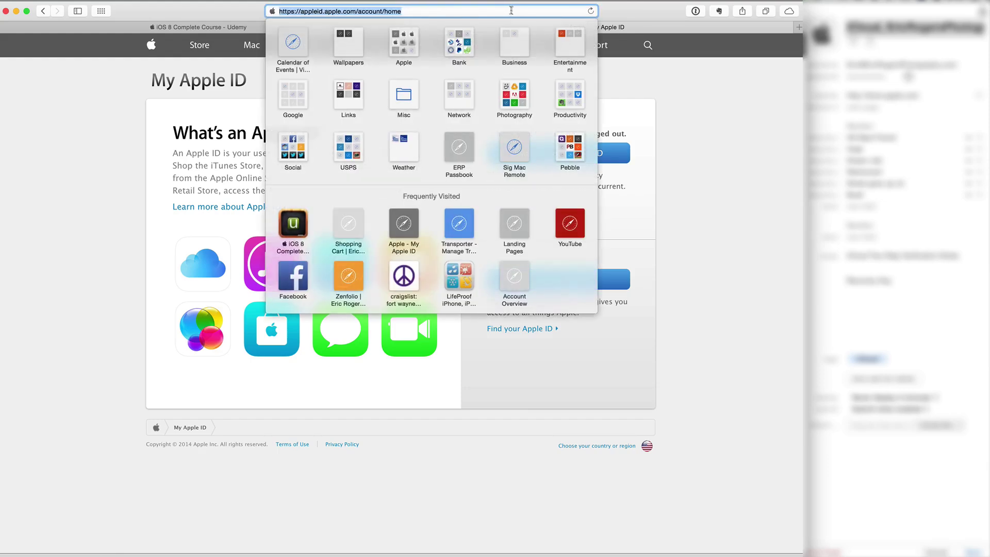
{"action": "left_click", "coordinate": [601, 154]}
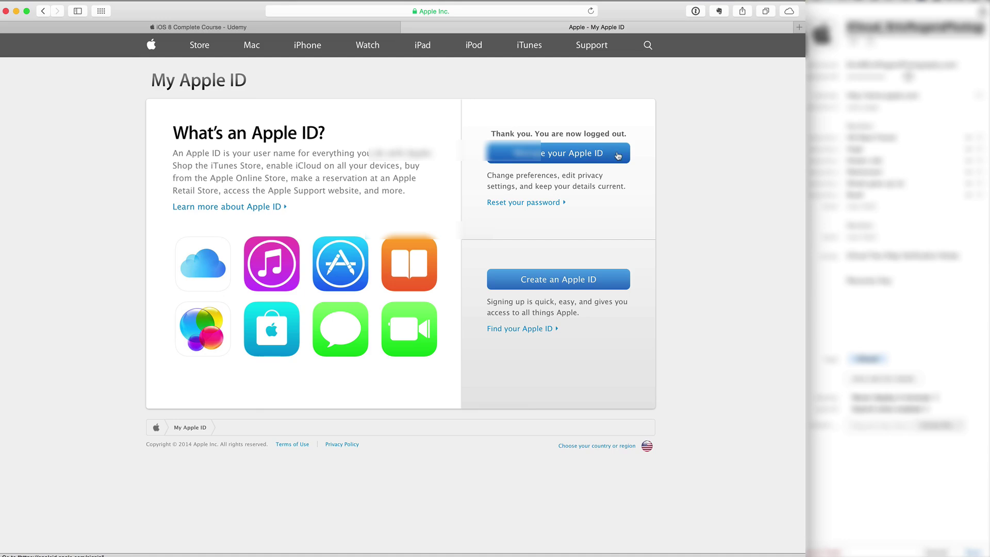
{"action": "left_click", "coordinate": [618, 155]}
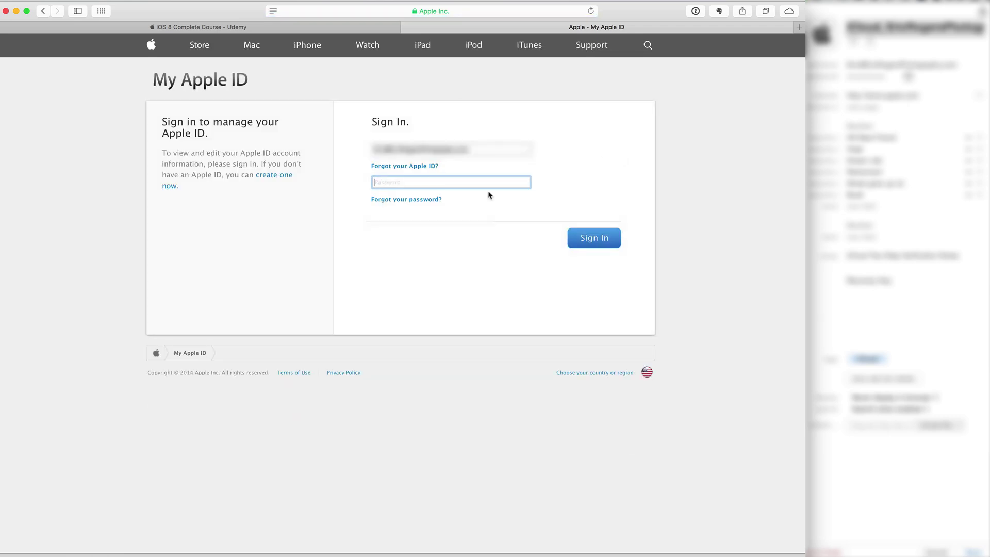
{"action": "type", "text": "••••••••••••"}
{"action": "left_click", "coordinate": [597, 241]}
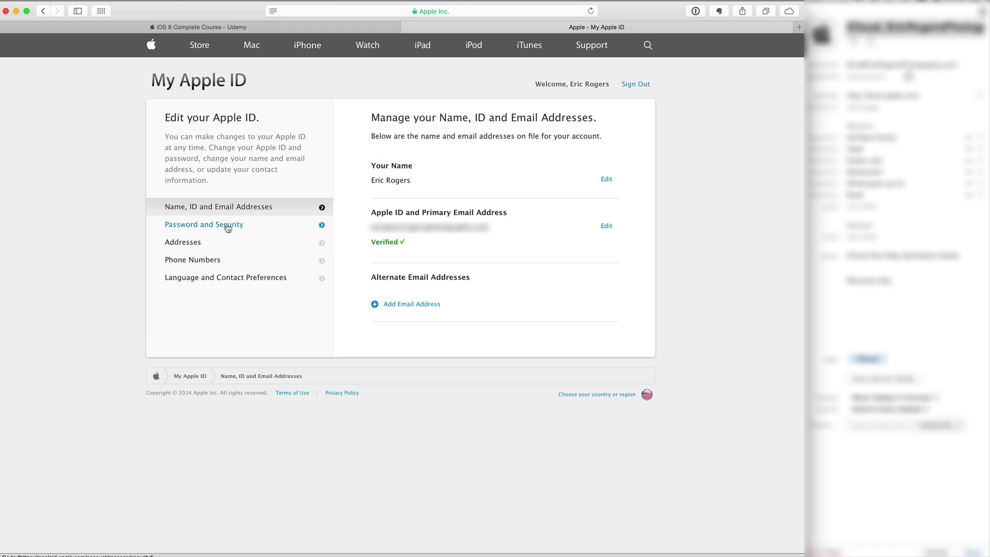
- Open Password and Security and fill in answers to both security questions
{"action": "left_click", "coordinate": [228, 227]}
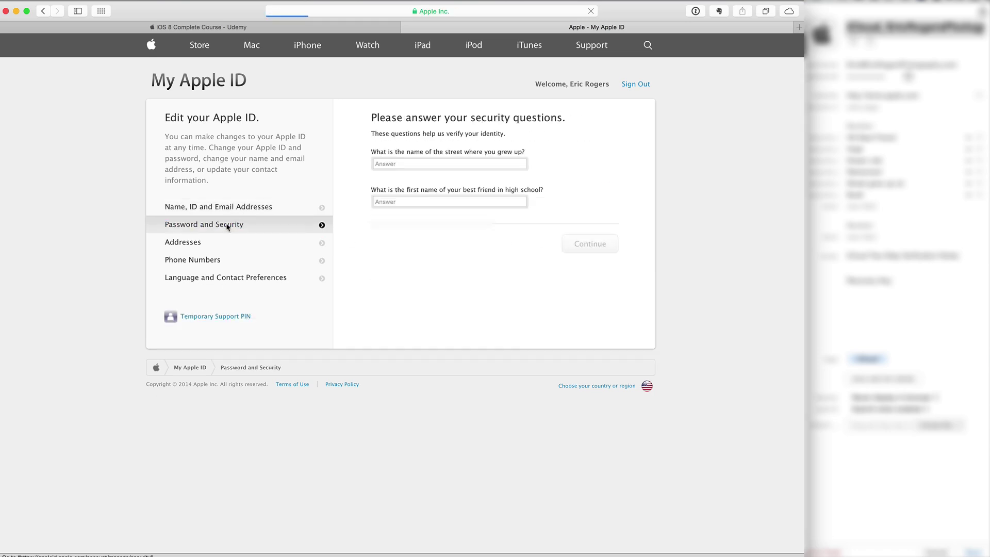
{"action": "left_click", "coordinate": [380, 164]}
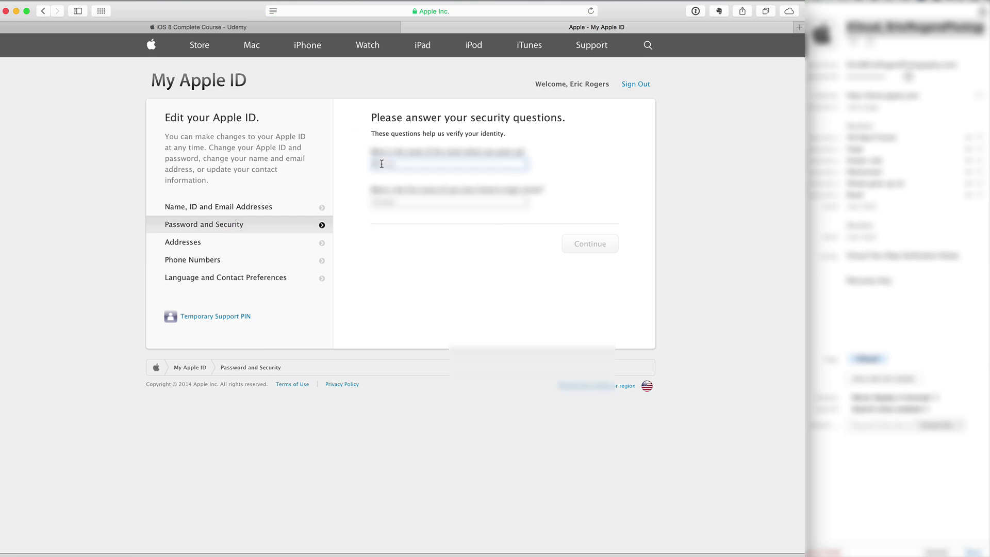
{"action": "key", "text": "Tab"}
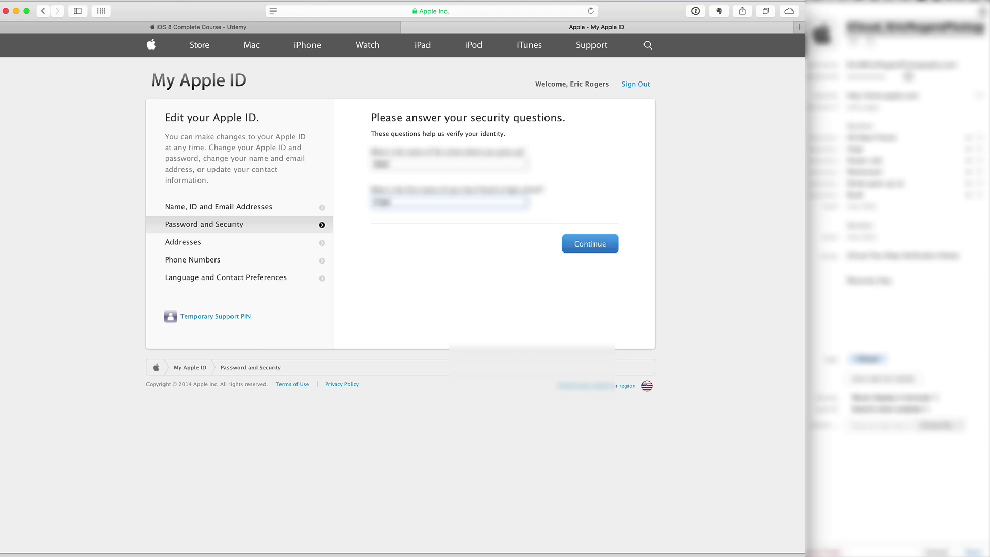
- Submit the security answers and start setup under Two-Step Verification
{"action": "left_click", "coordinate": [585, 245]}
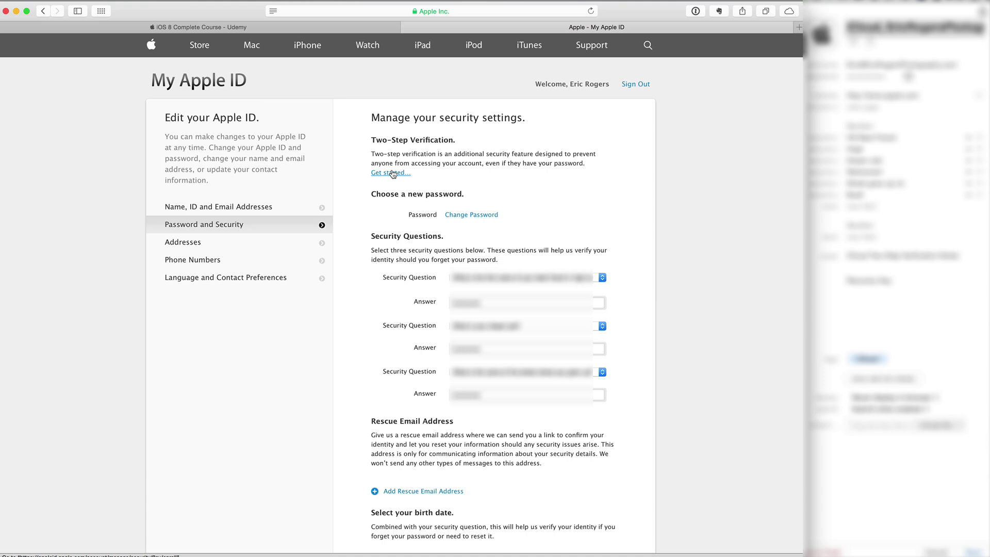
{"action": "left_click", "coordinate": [392, 173]}
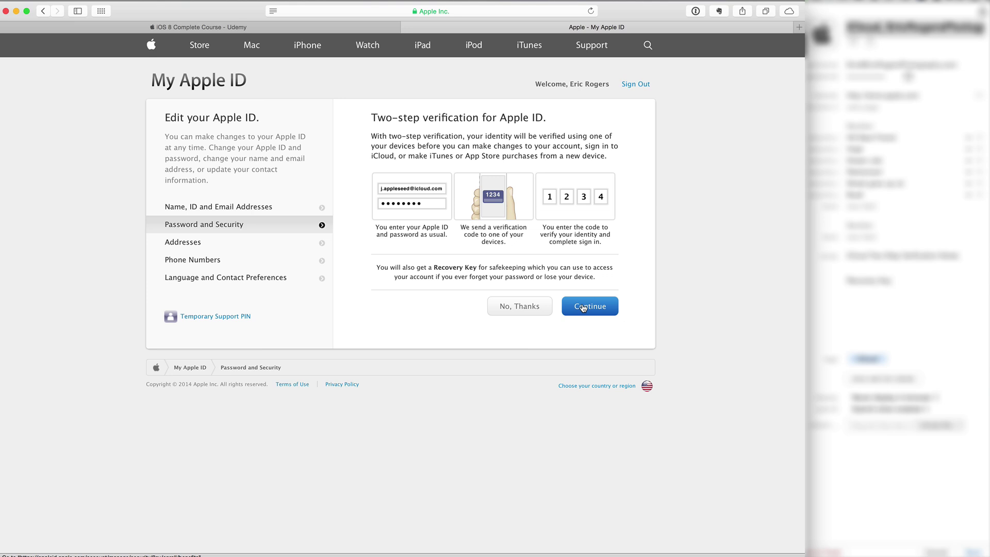
- Advance through the overview and 'Important things to remember' pages to Step 1 of 4
{"action": "left_click", "coordinate": [583, 308]}
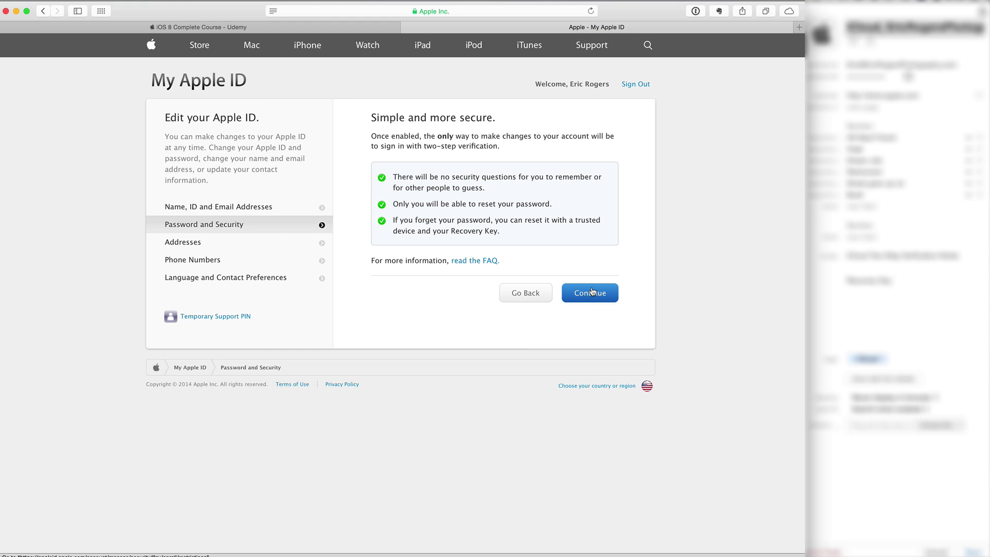
{"action": "left_click", "coordinate": [591, 291]}
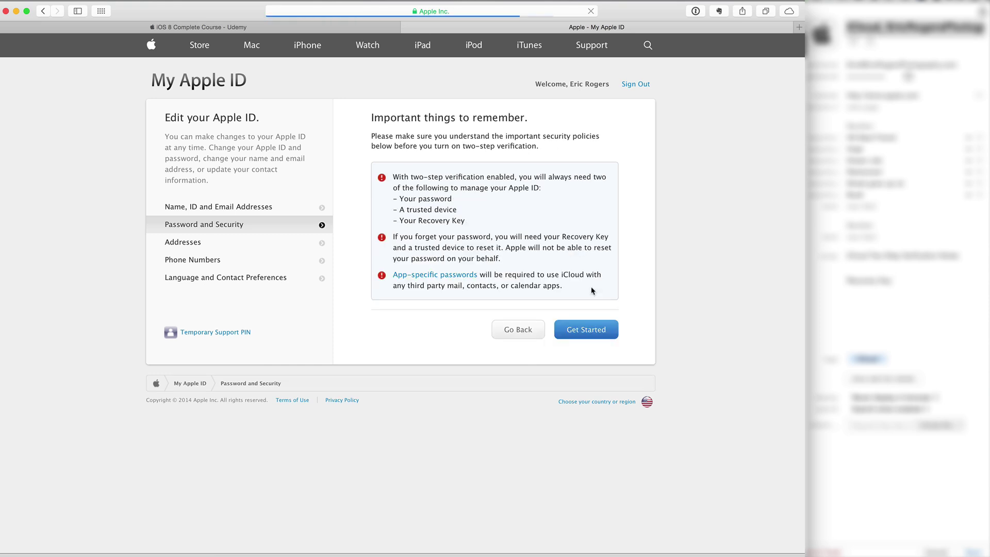
{"action": "left_click", "coordinate": [592, 331]}
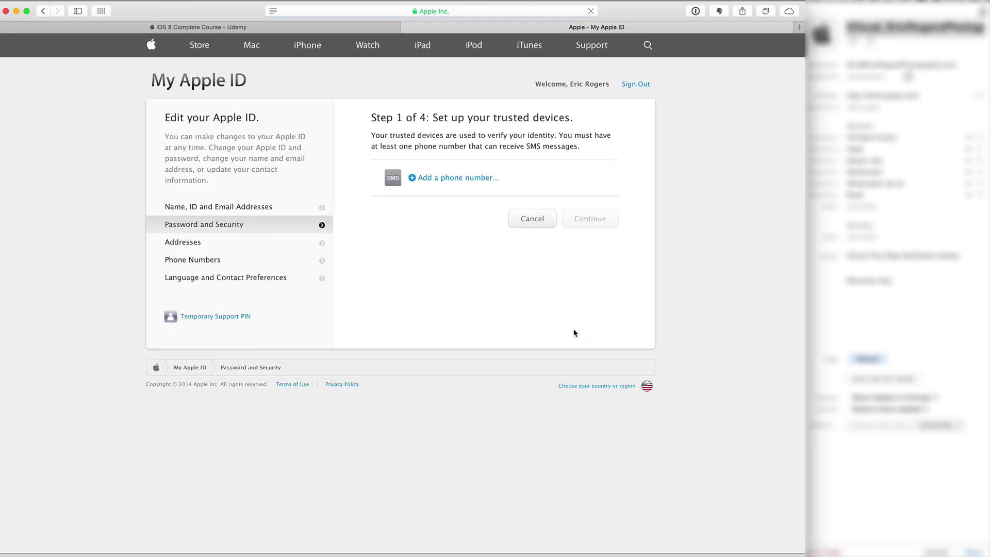
- Add a trusted United States phone number and have a verification code texted to it
{"action": "left_click", "coordinate": [474, 179]}
{"action": "type", "text": "5551"}
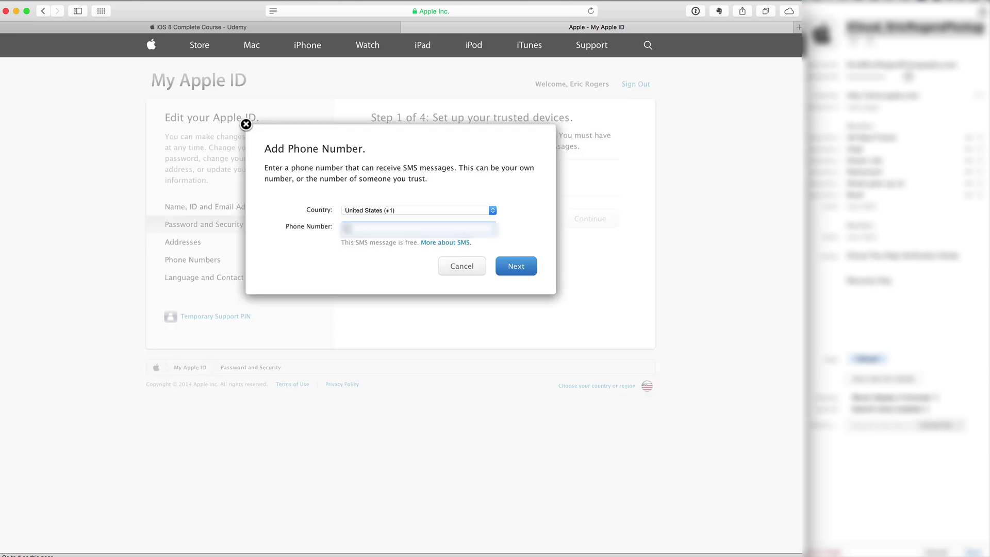
{"action": "type", "text": "234567"}
{"action": "left_click", "coordinate": [524, 268]}
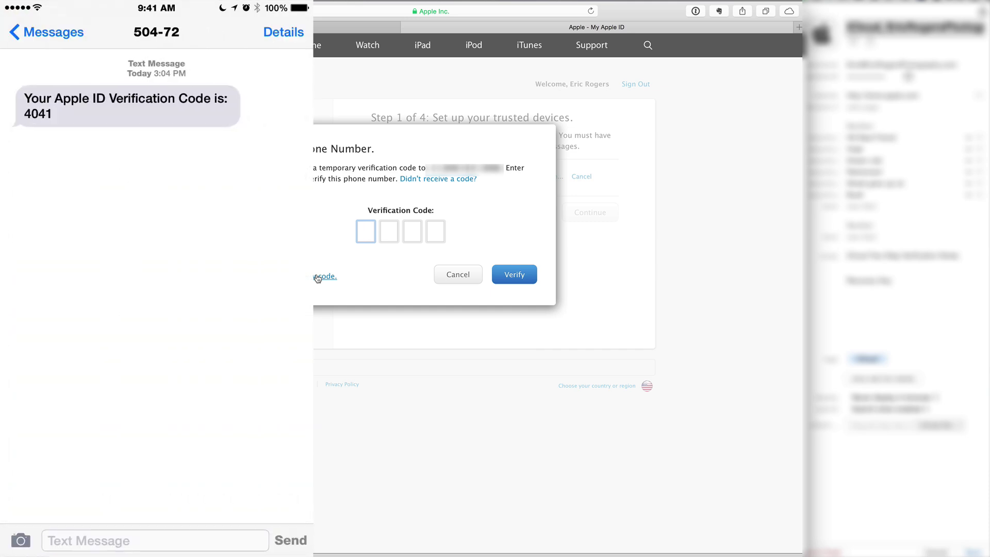
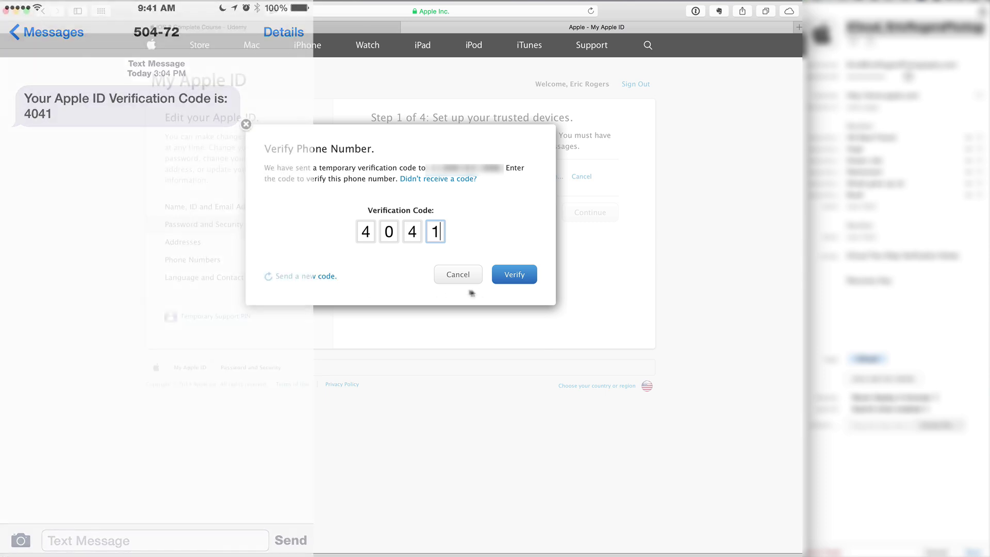
- Verify the trusted number with the four-digit SMS code, then trim lines from the 1Password note
{"action": "left_click", "coordinate": [508, 276]}
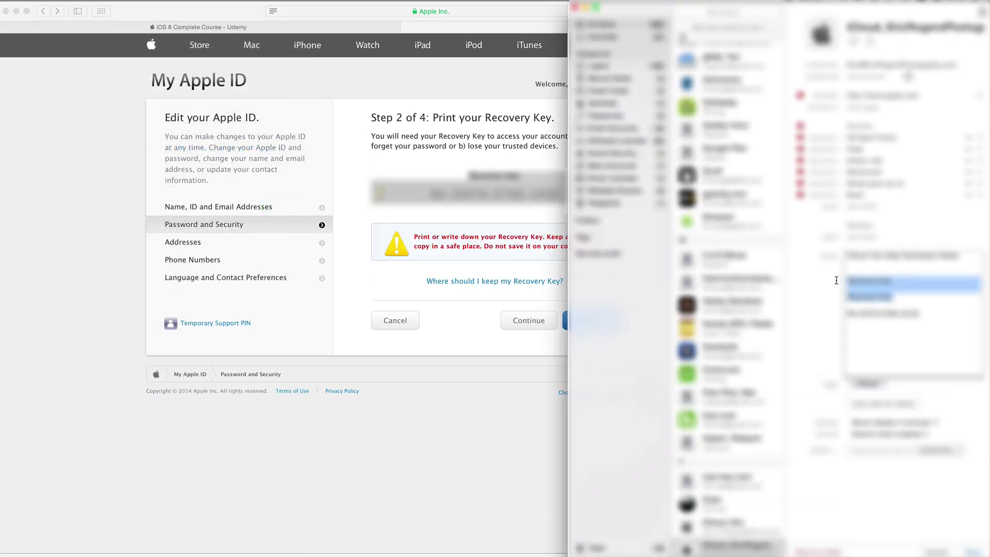
{"action": "key", "text": "BackSpace"}
{"action": "key", "text": "BackSpace"}
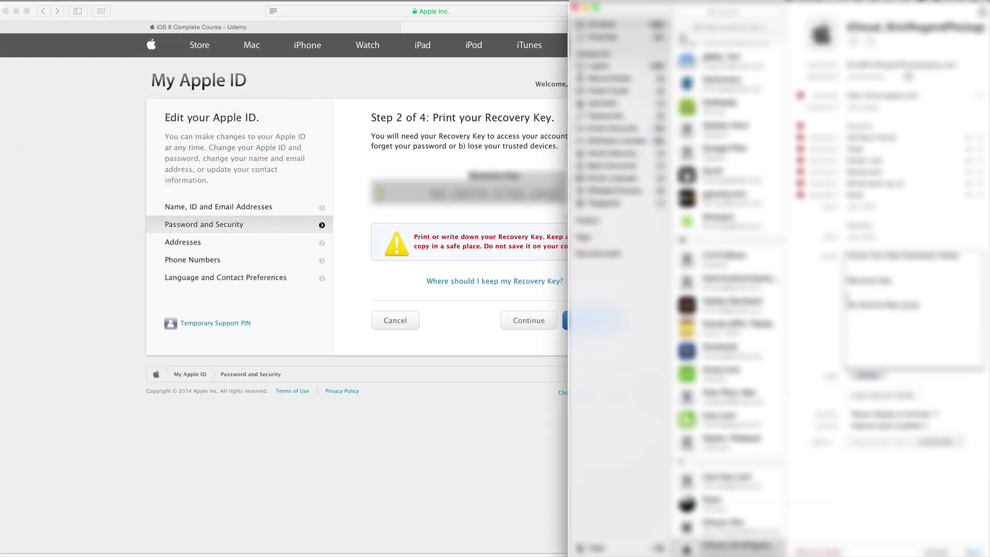
- Save the 1Password entry holding the recovery key and bring the Apple ID Step 2 page back
{"action": "key", "text": "BackSpace"}
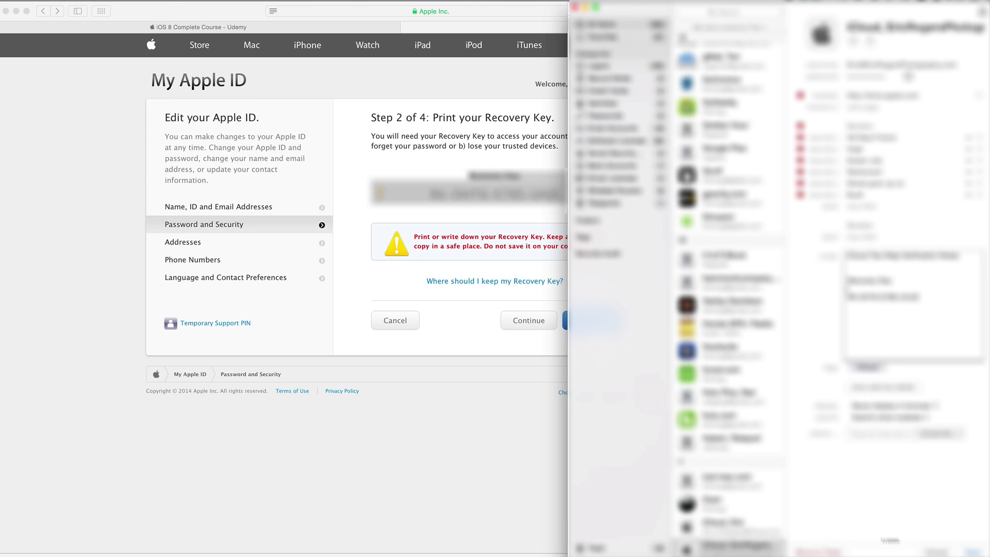
{"action": "left_click", "coordinate": [967, 553]}
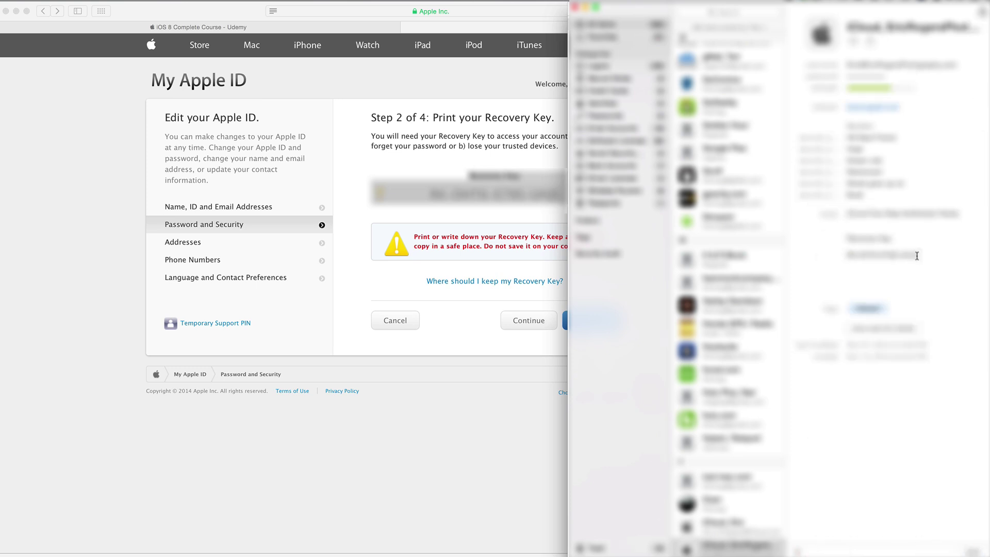
{"action": "left_click", "coordinate": [543, 267]}
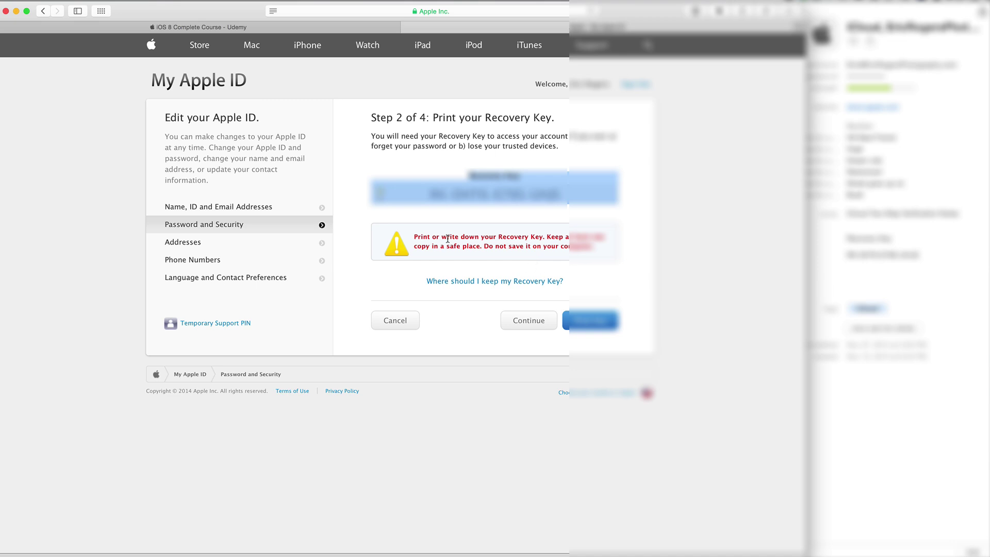
- Enter and confirm the saved Recovery Key to reach Step 4 of 4
{"action": "left_click", "coordinate": [580, 319]}
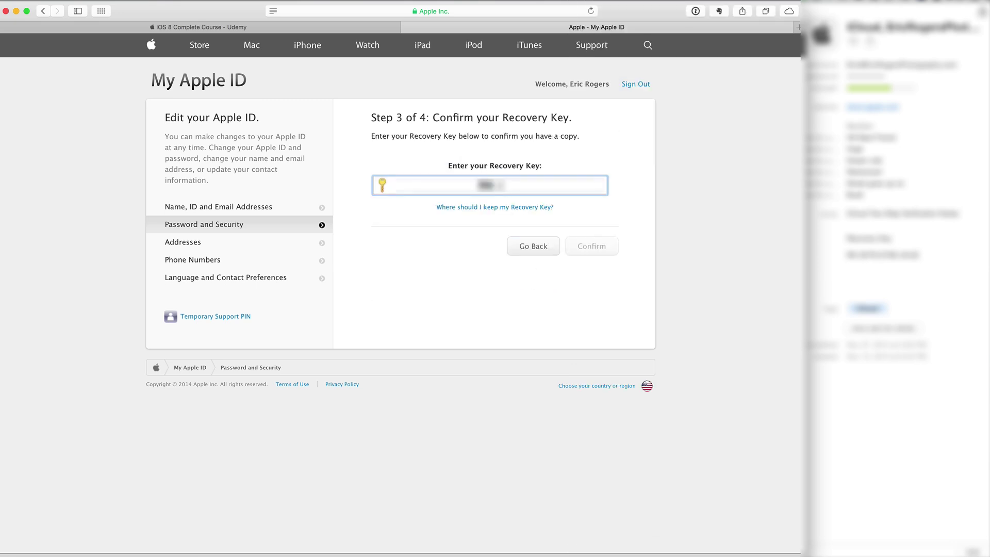
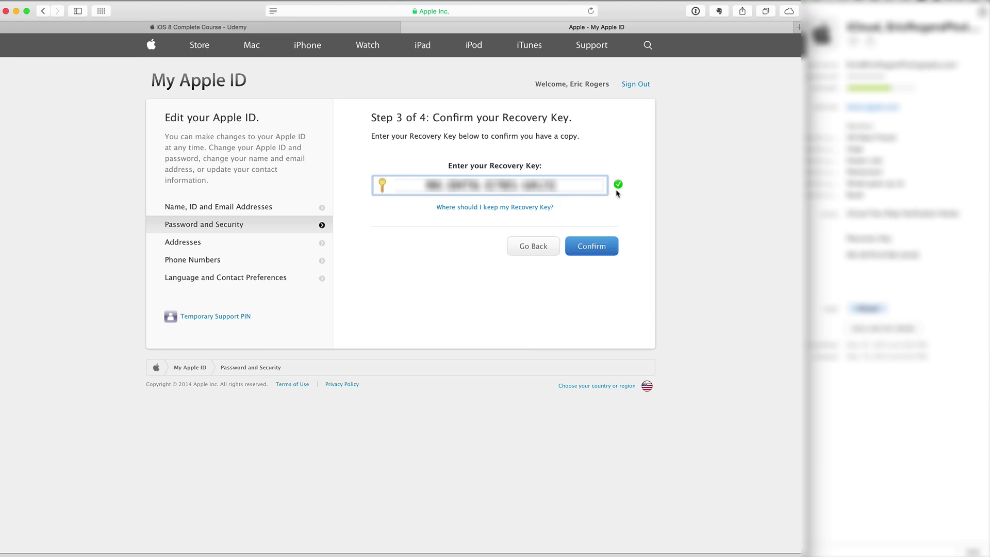
{"action": "left_click", "coordinate": [583, 252]}
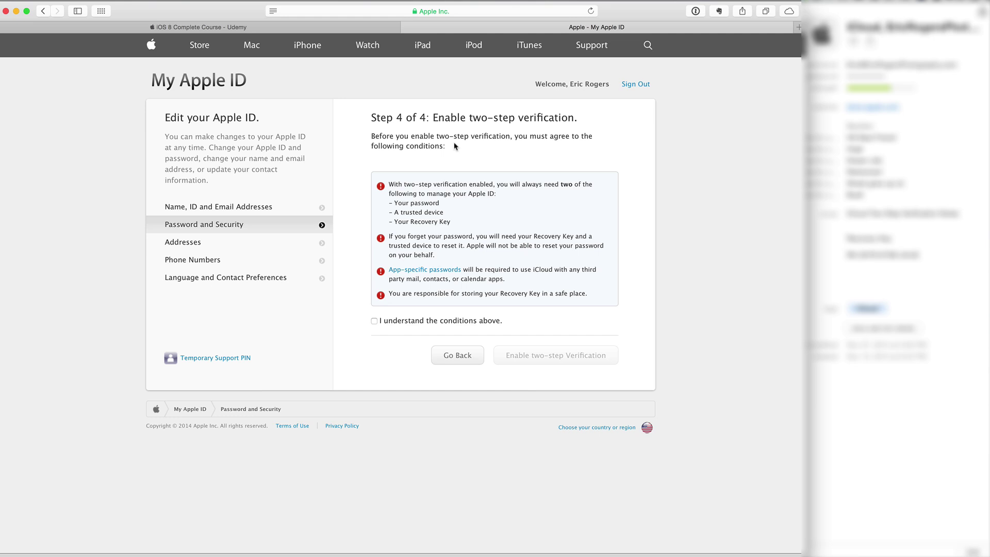
- Accept the conditions and enable two-step verification, finishing back on the security settings page
{"action": "left_click", "coordinate": [374, 320]}
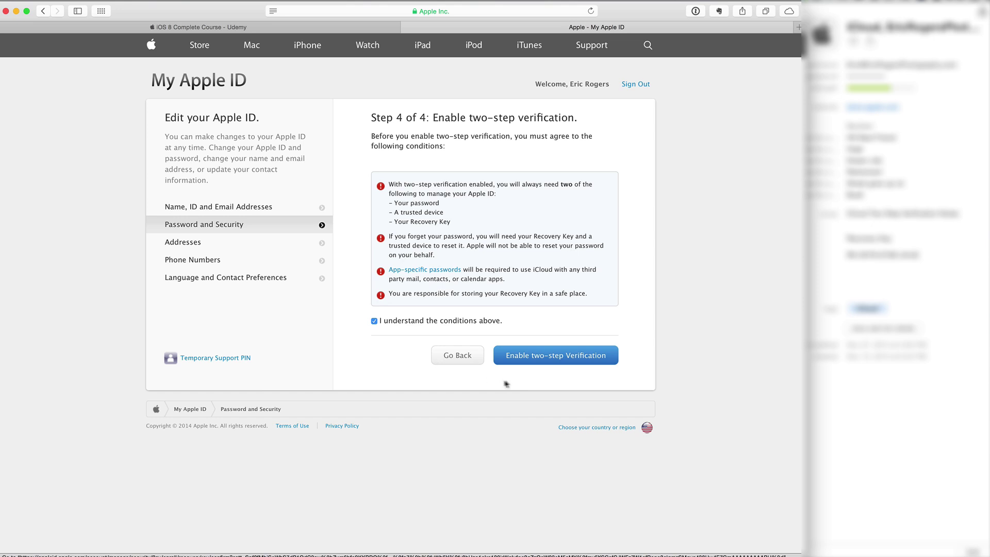
{"action": "left_click", "coordinate": [549, 356]}
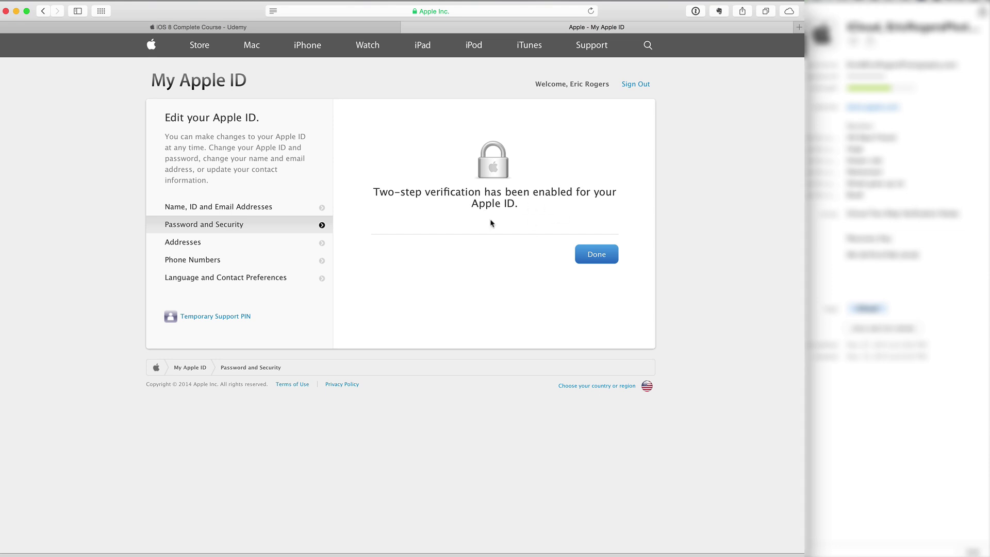
{"action": "left_click", "coordinate": [597, 260]}
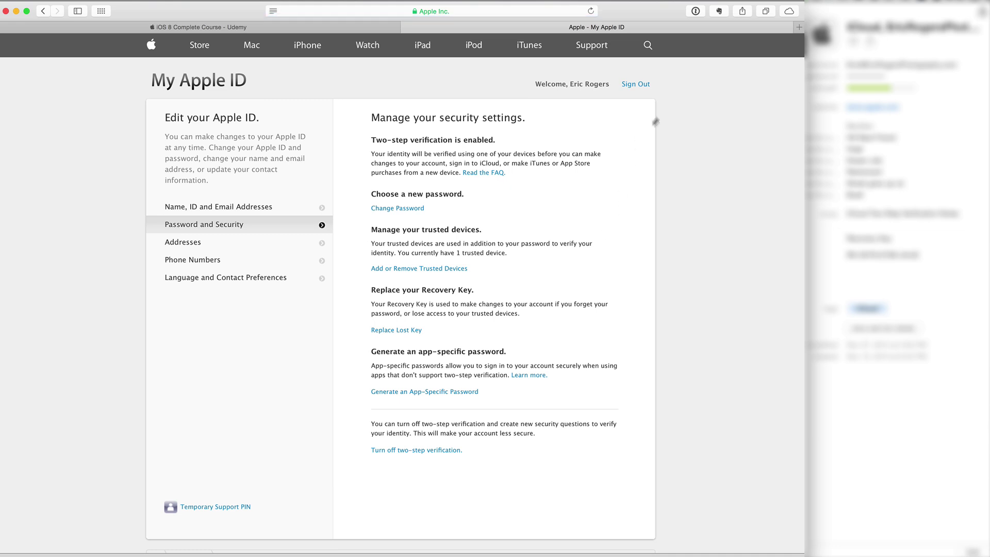
- Sign in to icloud.com in a new tab using the Apple ID details saved in 1Password
{"action": "left_click", "coordinate": [799, 27]}
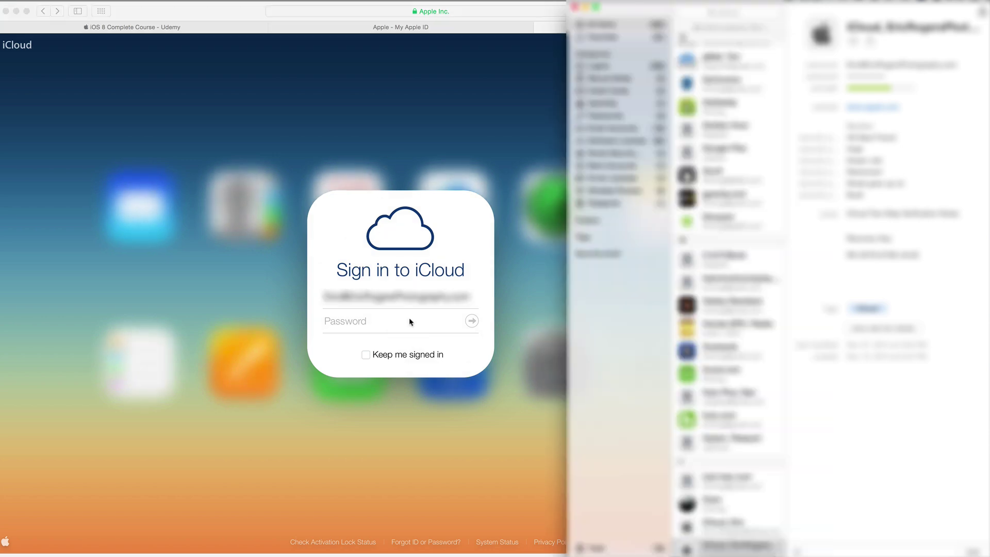
{"action": "left_click", "coordinate": [410, 319]}
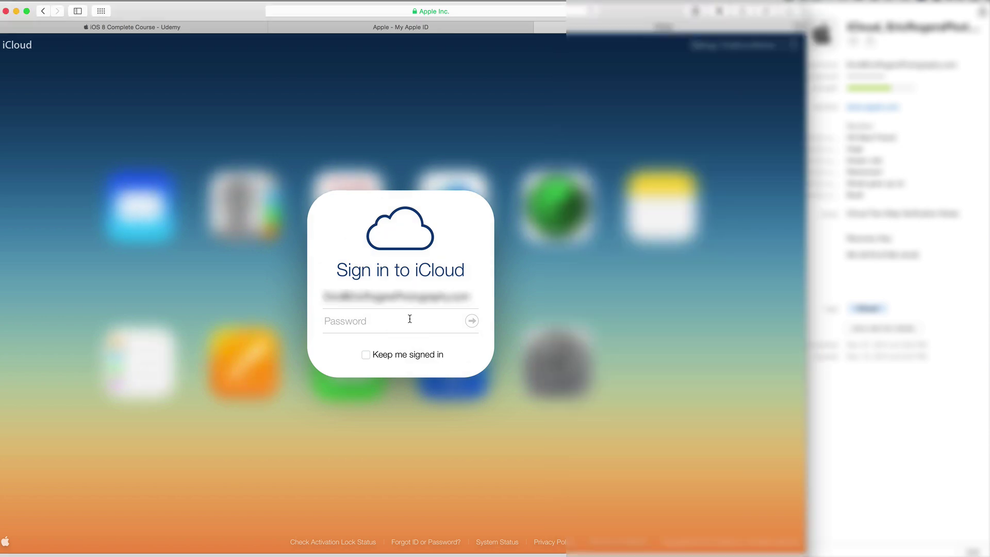
{"action": "key", "text": "super+v"}
{"action": "key", "text": "Return"}
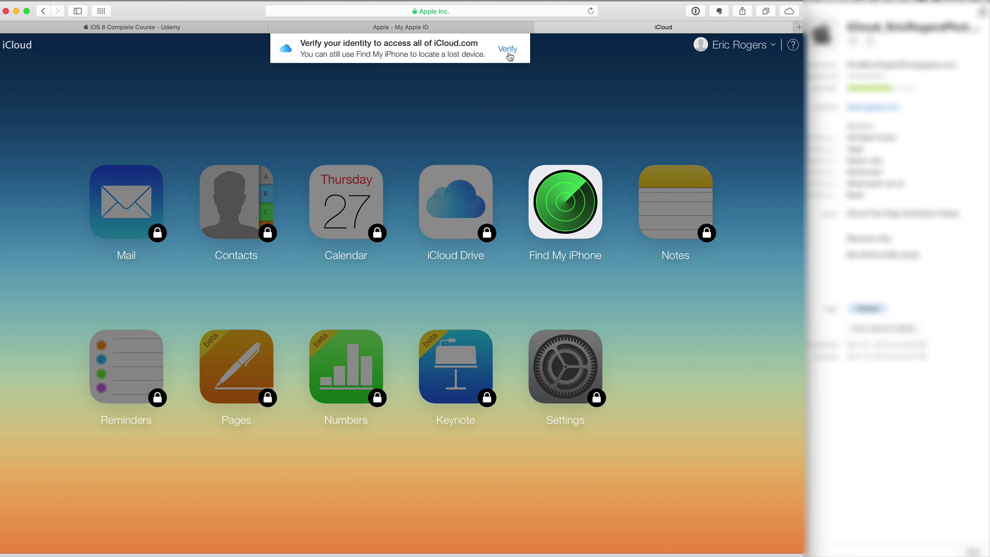
- Have a verification code texted to the trusted phone and begin entering the received code
{"action": "left_click", "coordinate": [507, 50]}
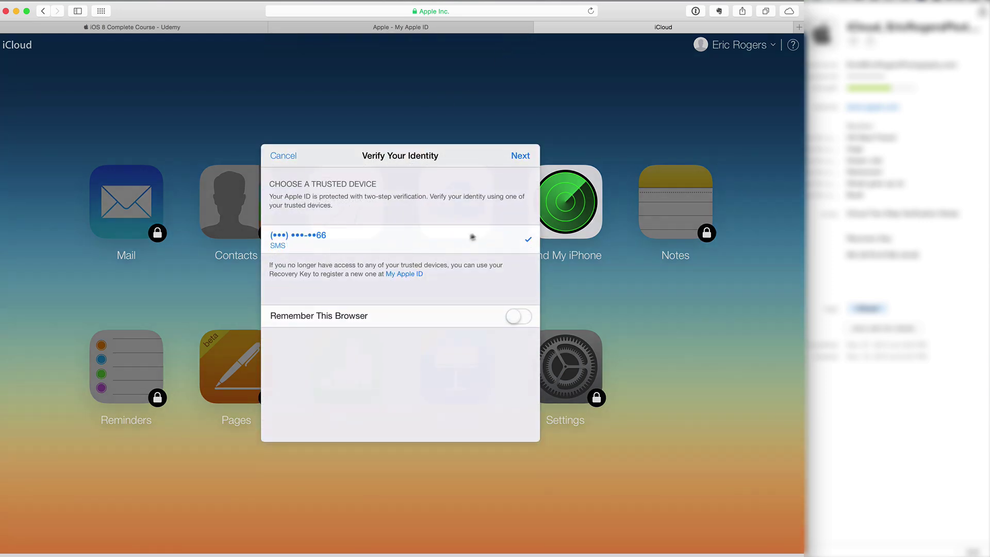
{"action": "left_click", "coordinate": [520, 157]}
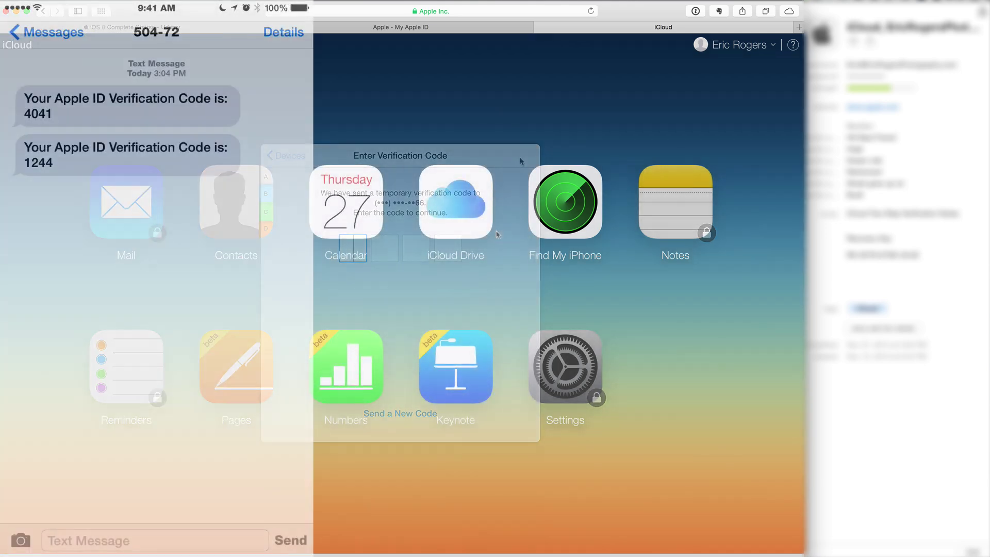
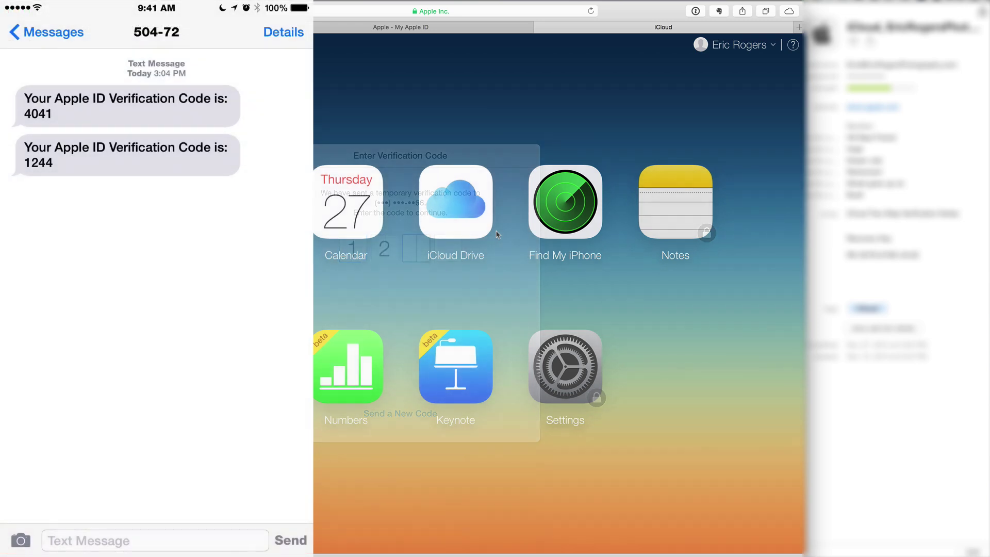